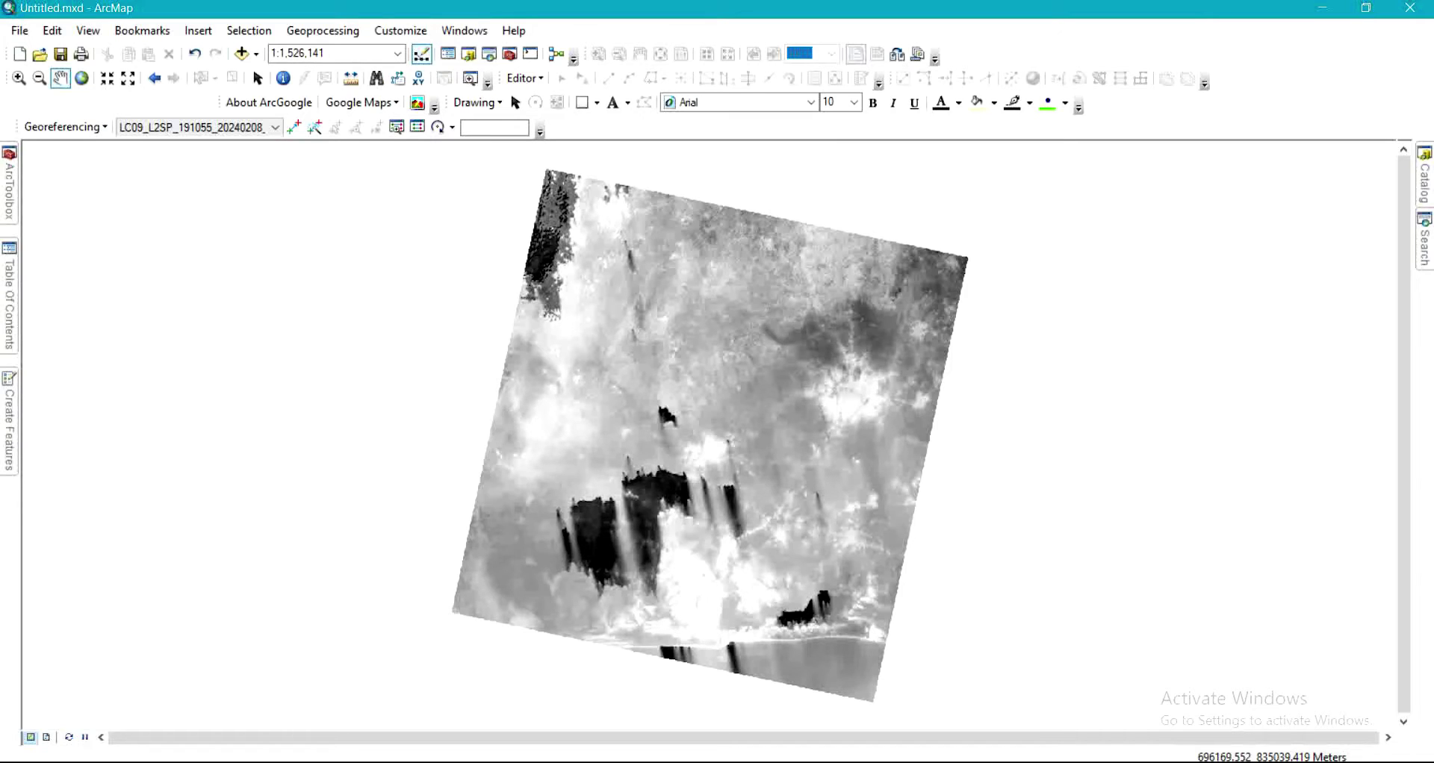
Step: Switch to the Band Combinations Cheat Sheet PDF and review the NAIP and Worldview 2/3 band tables and RGB combinations
key(alt+Tab)
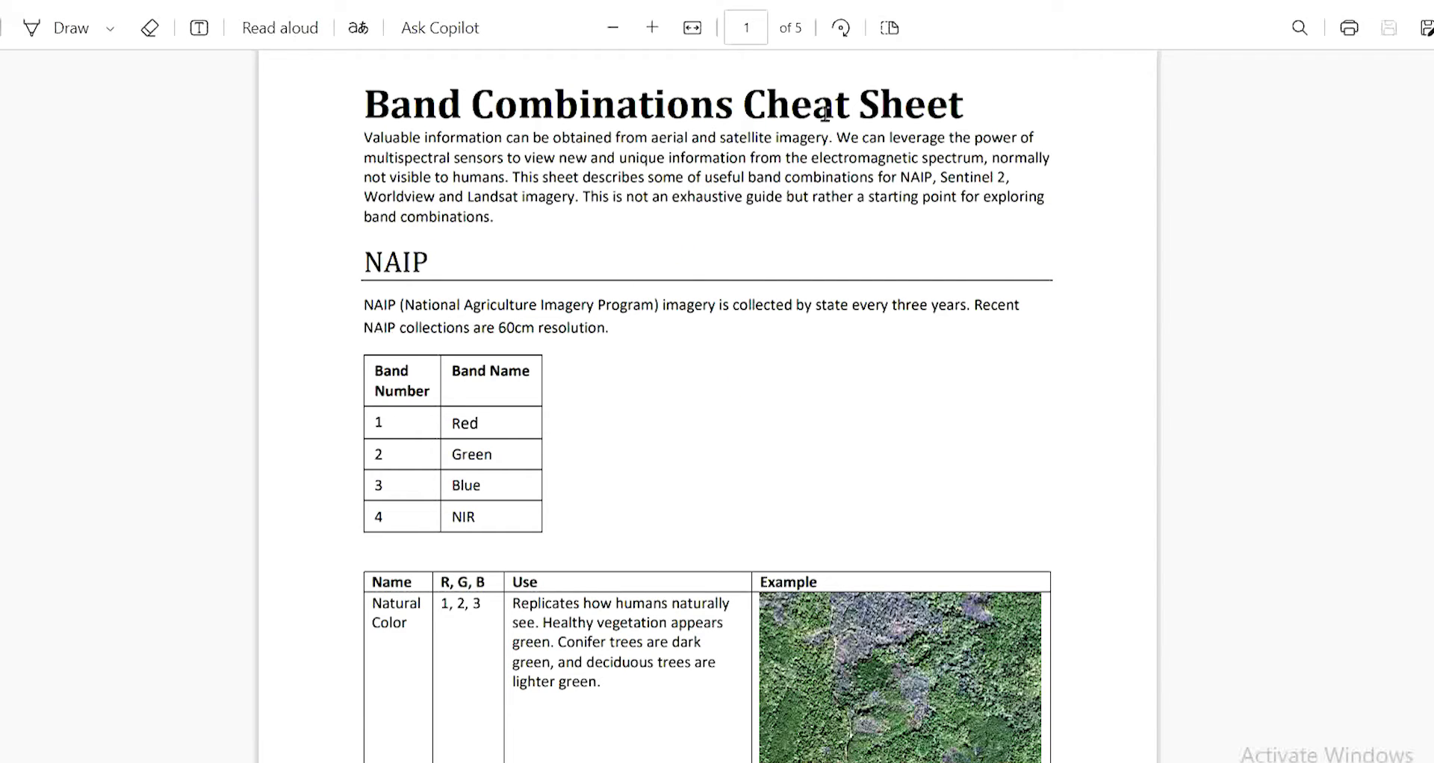
scroll(852, 116, down, 1)
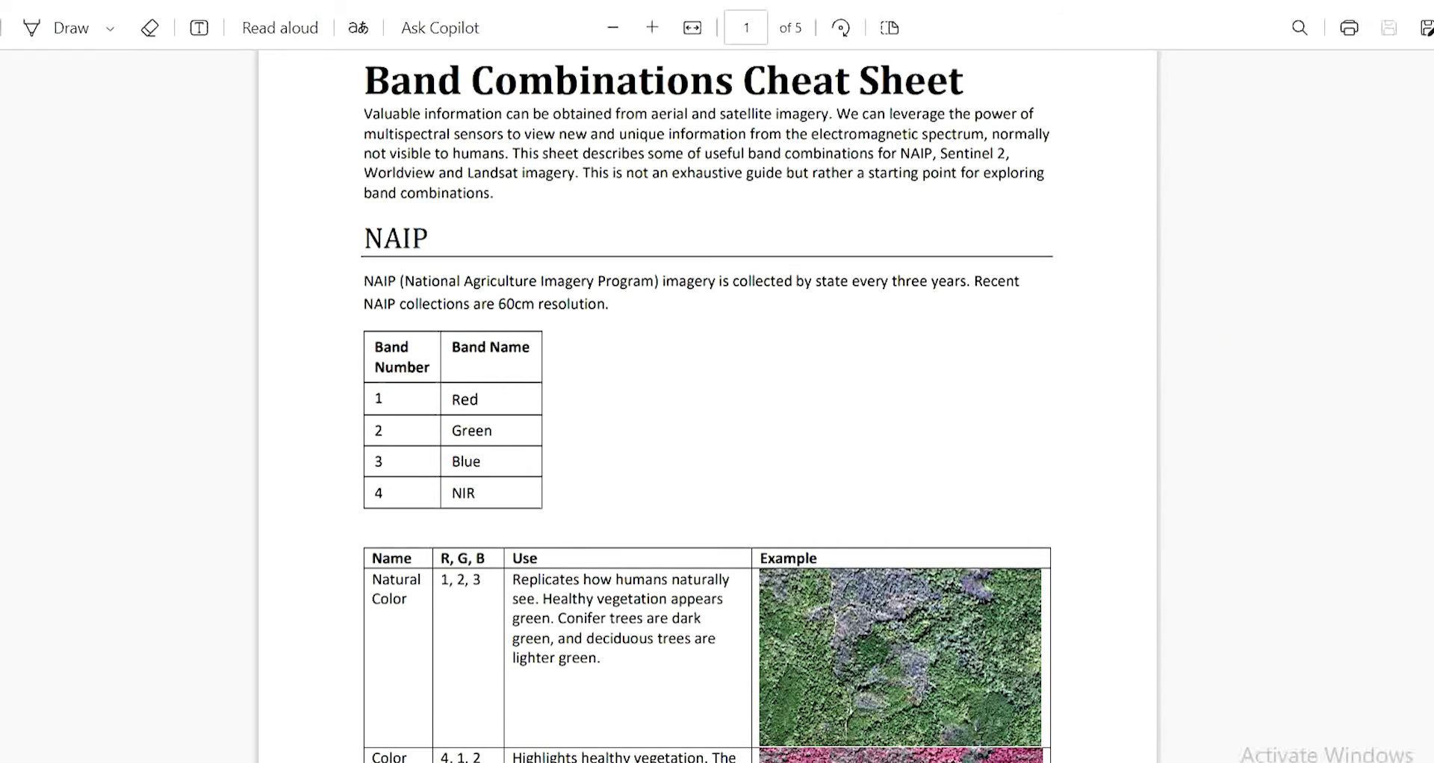
scroll(929, 224, down, 3)
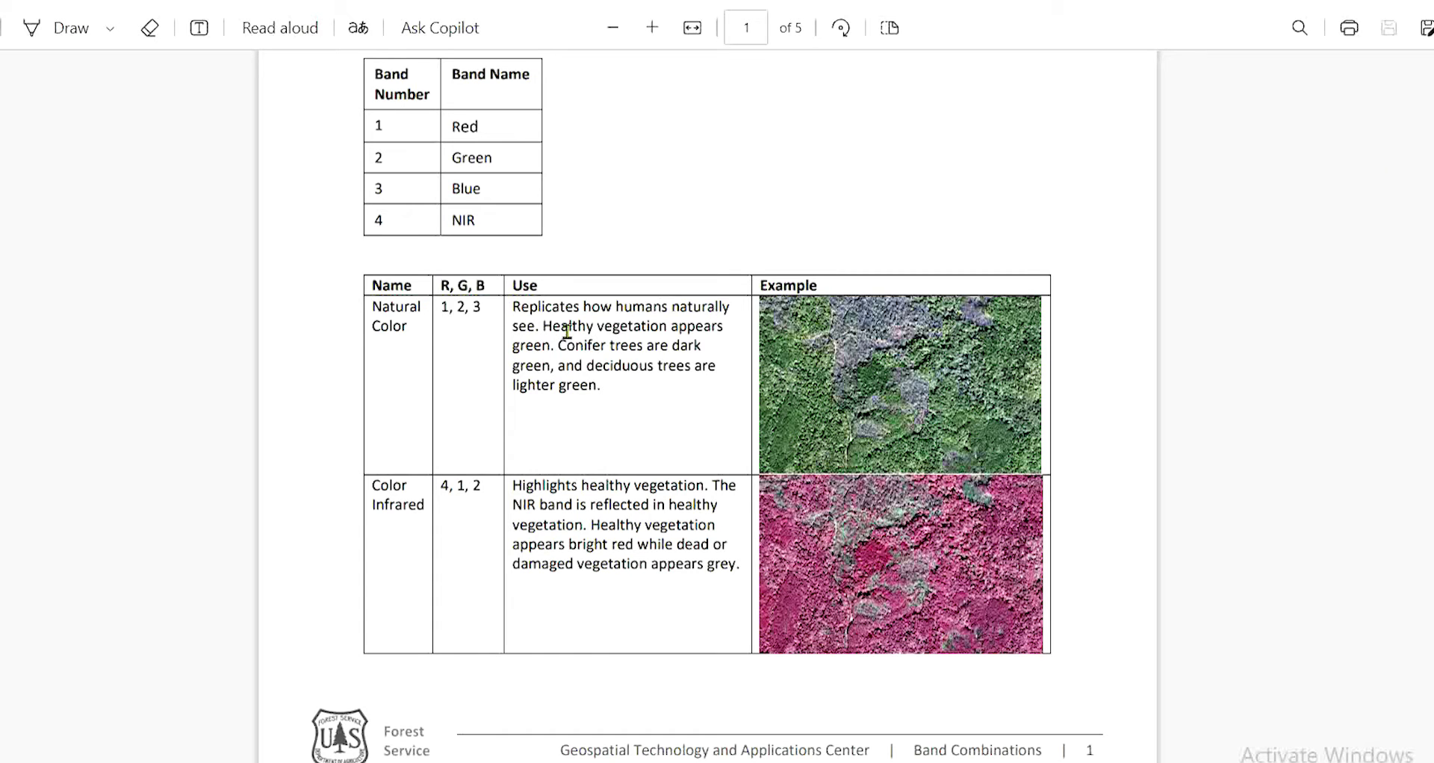
scroll(708, 408, up, 1)
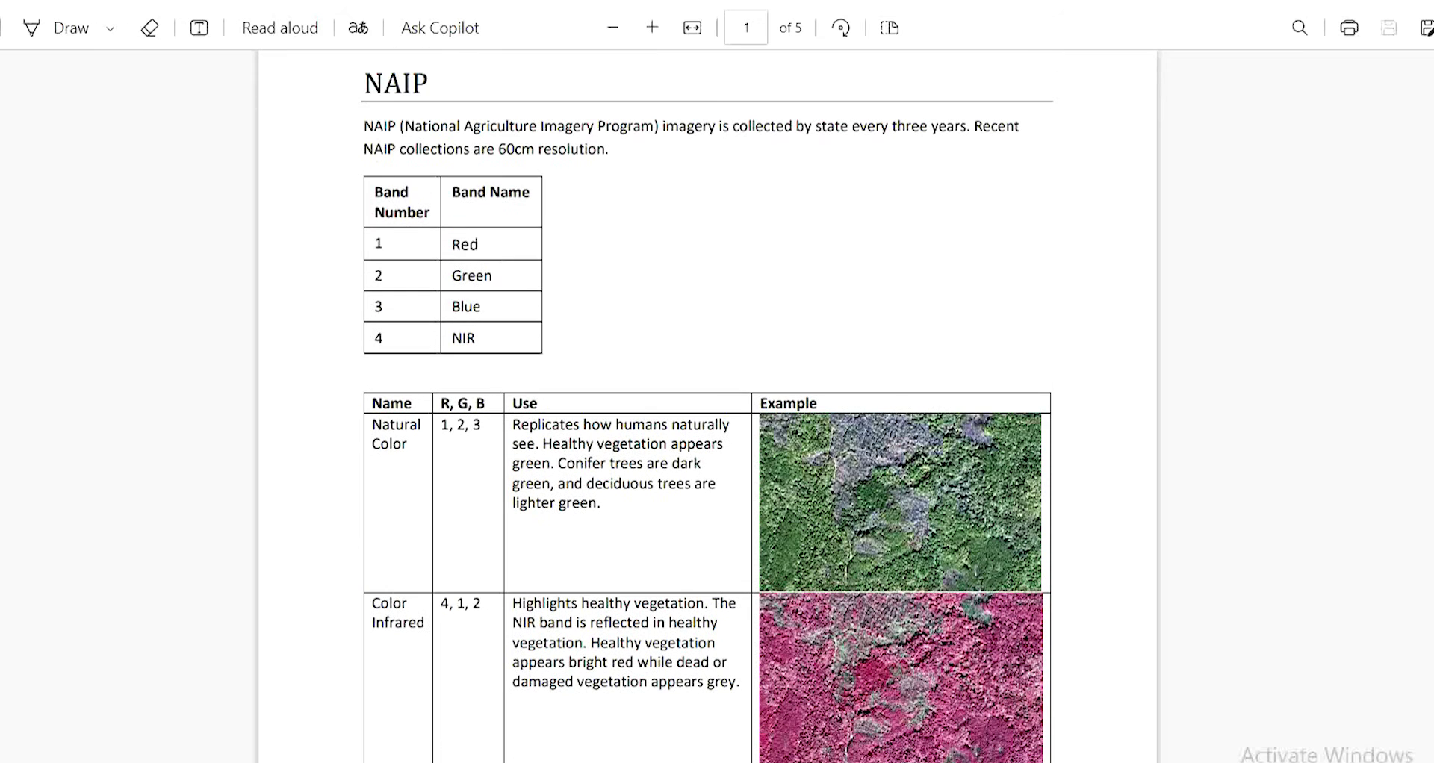
scroll(708, 407, down, 1)
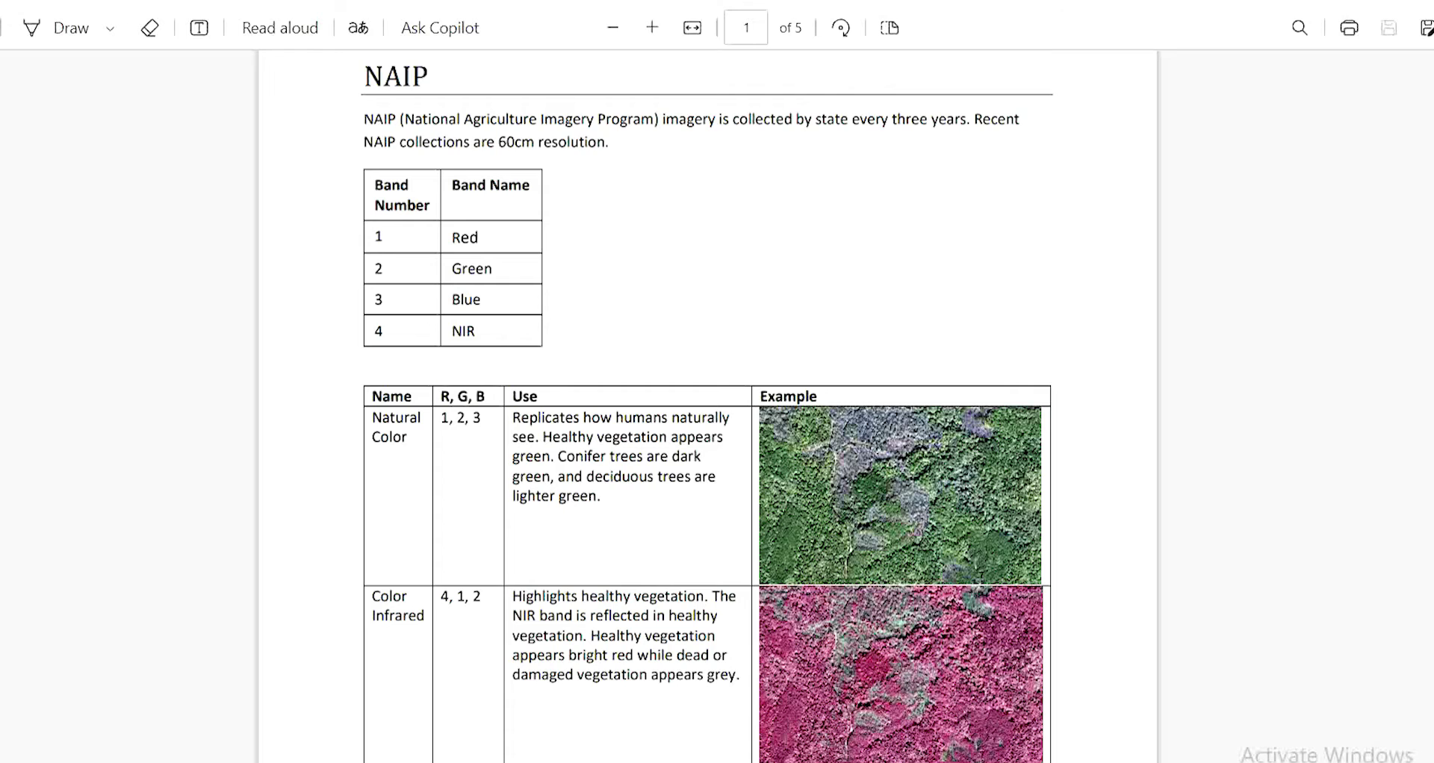
scroll(708, 408, down, 1)
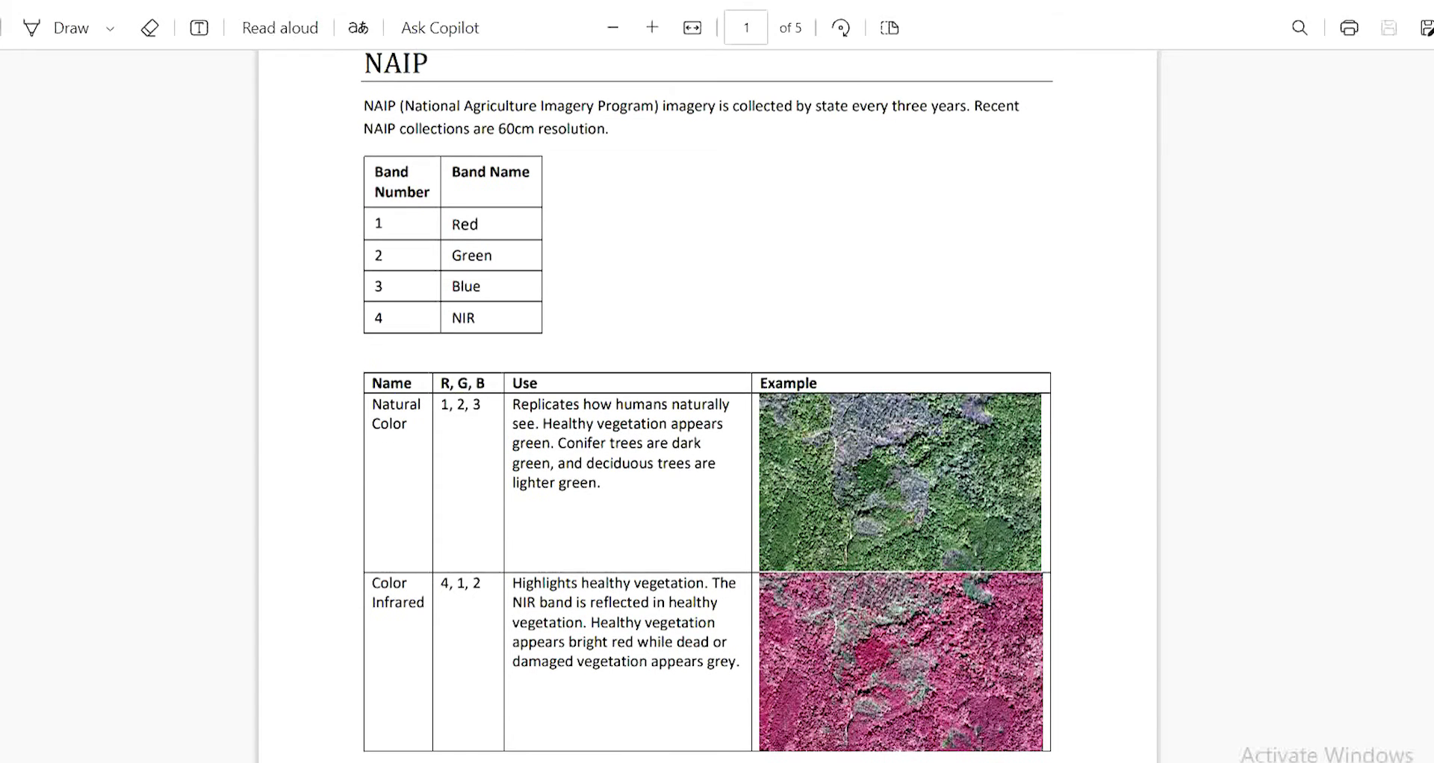
scroll(708, 407, up, 1)
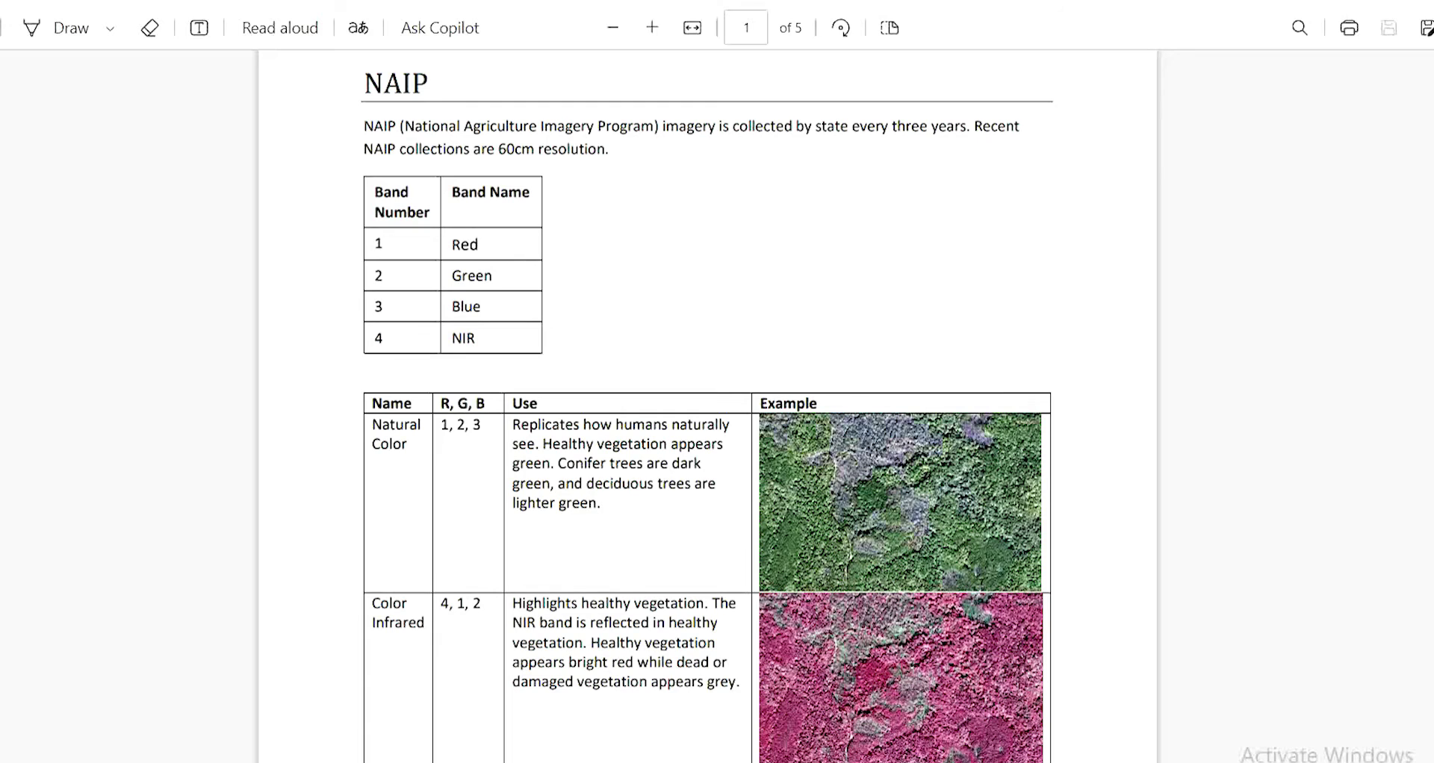
scroll(708, 407, down, 10)
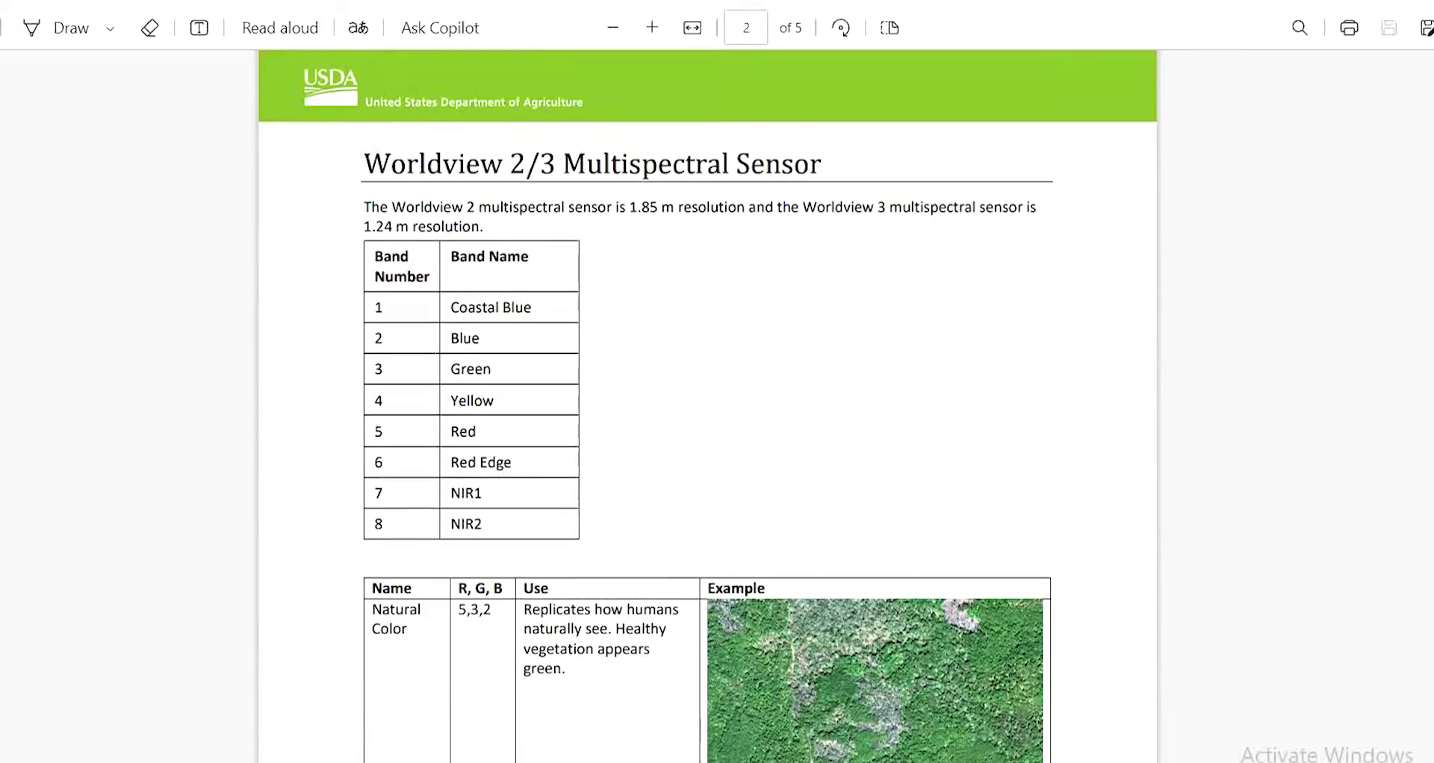
scroll(708, 407, down, 15)
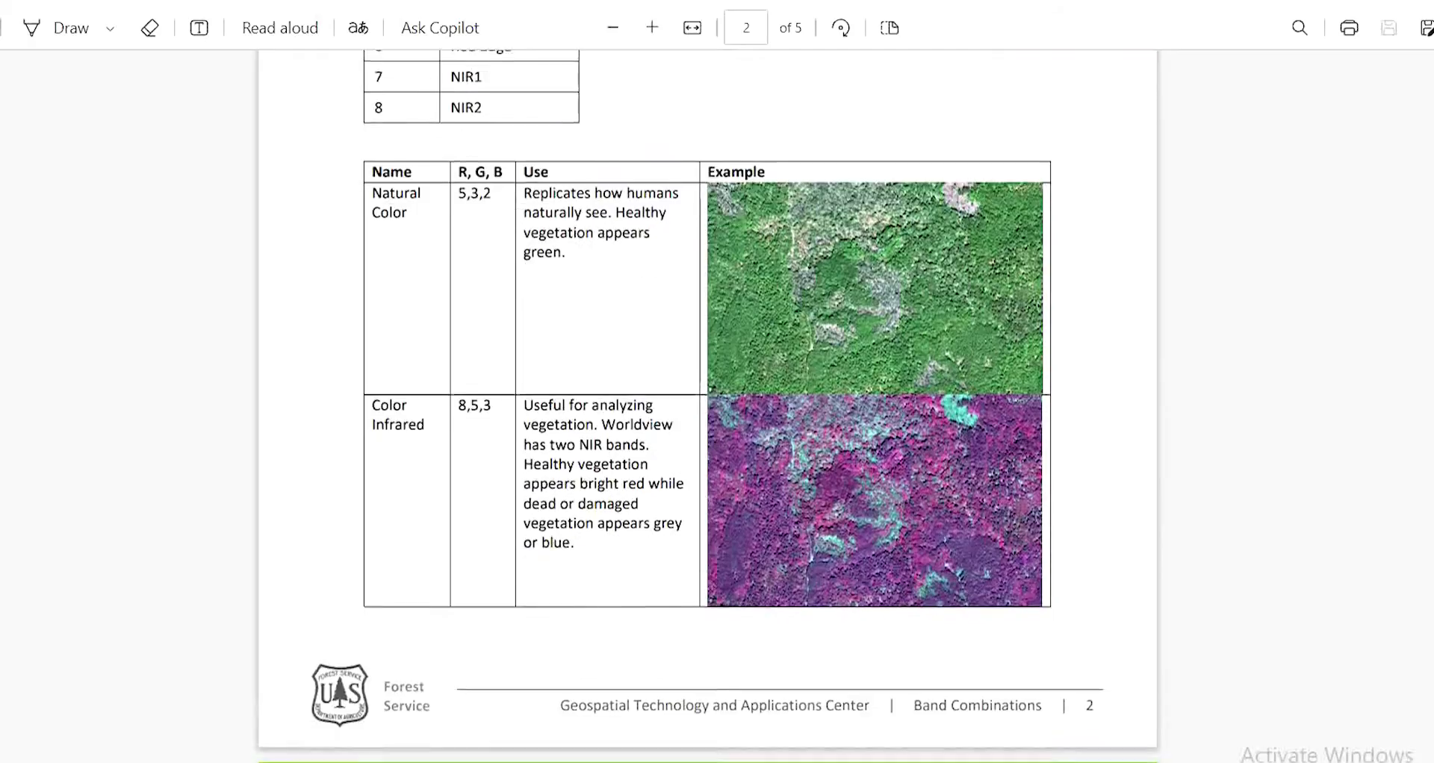
Step: Review the cheat sheet's Sentinel 2 and Landsat 8 OLI sections for band names, resolutions and RGB combinations
scroll(708, 407, down, 1)
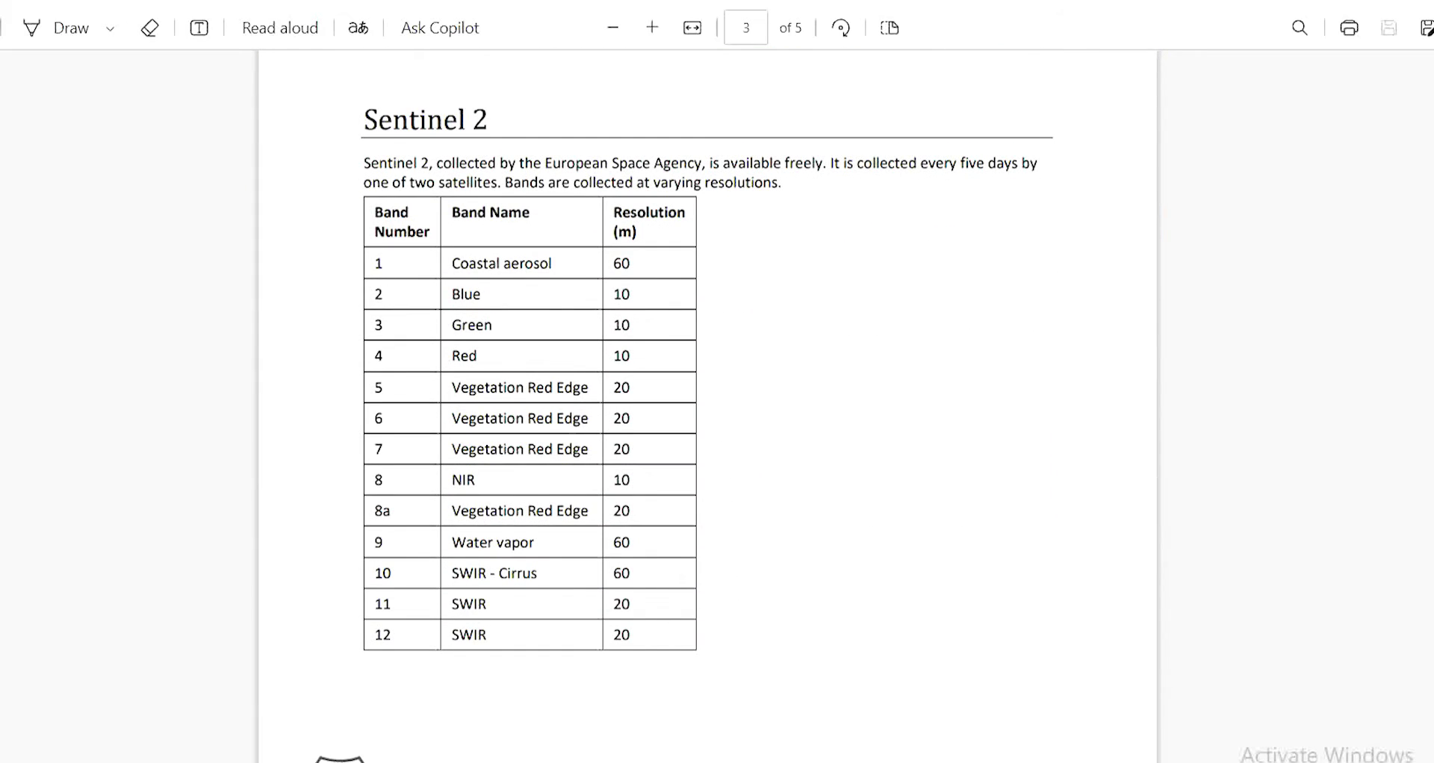
scroll(395, 200, down, 1)
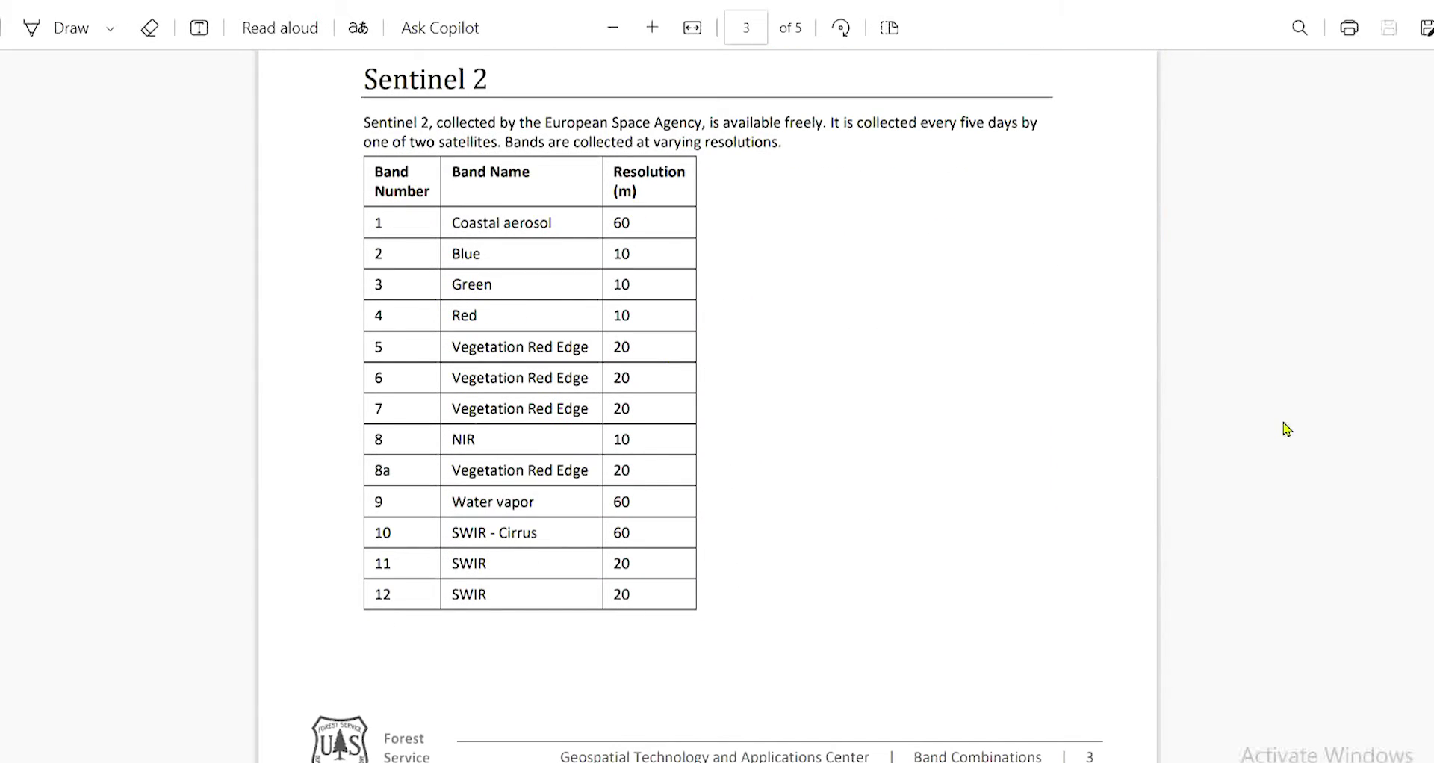
scroll(1286, 428, down, 10)
scroll(1285, 428, up, 1)
scroll(1285, 428, down, 3)
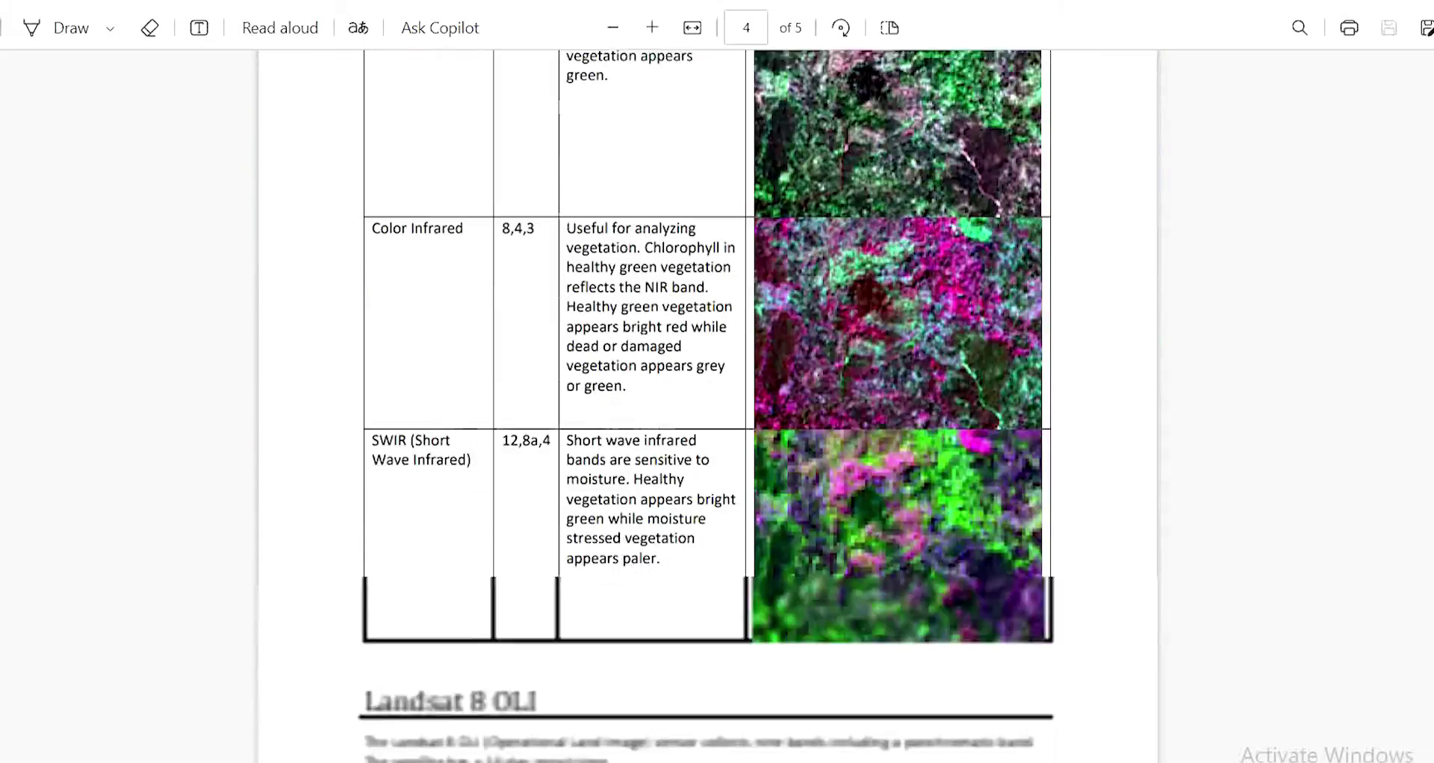
scroll(1146, 623, up, 2)
scroll(1147, 622, down, 10)
scroll(1147, 623, down, 2)
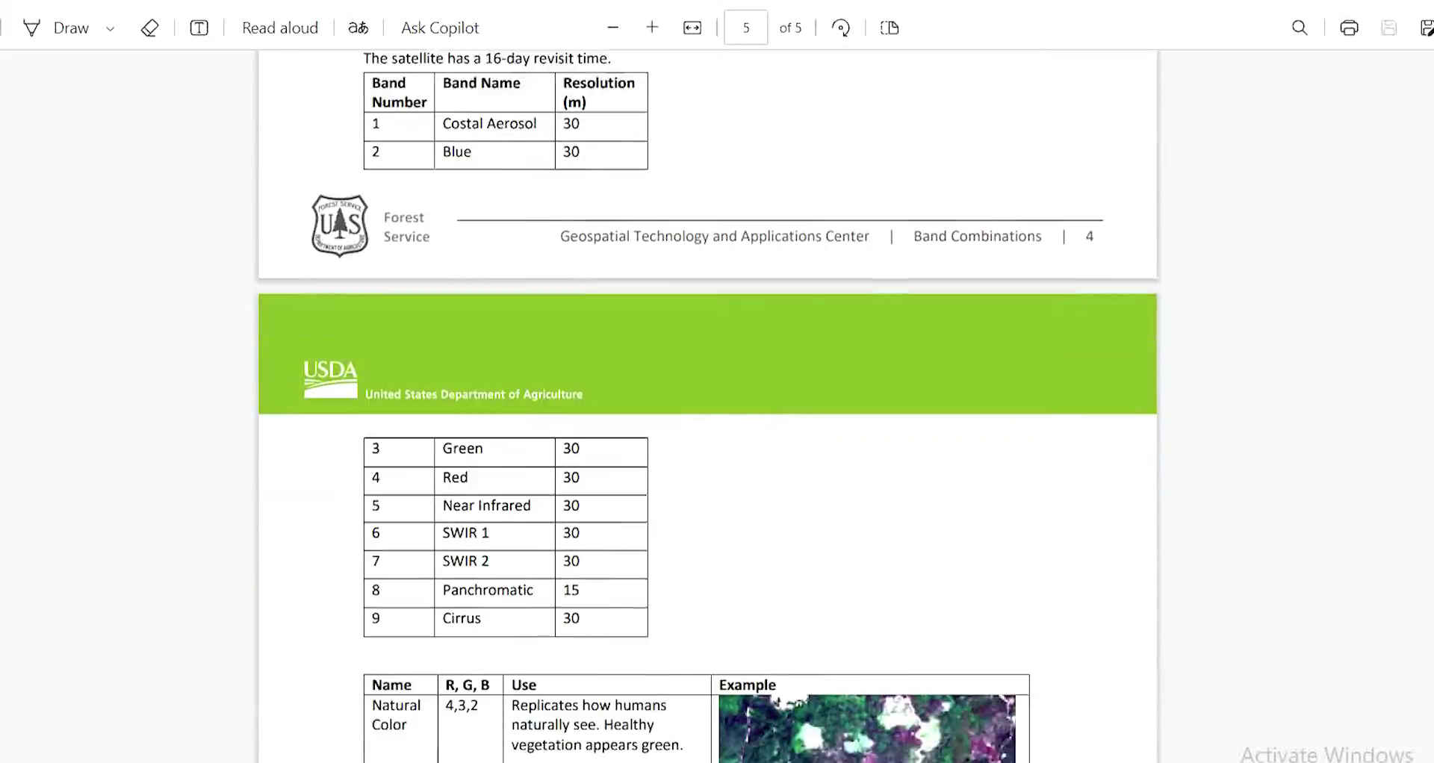
scroll(708, 407, down, 10)
scroll(708, 407, up, 20)
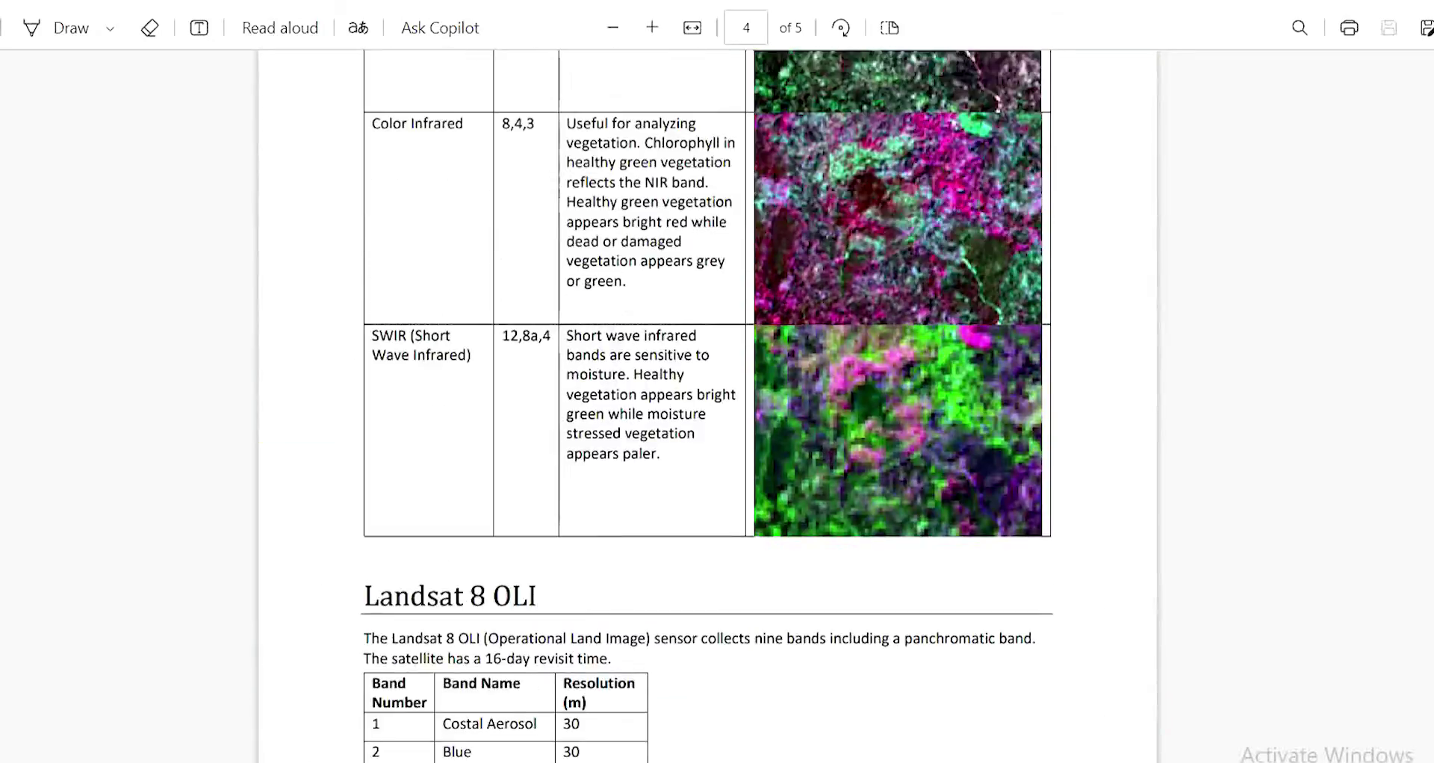
scroll(708, 408, up, 15)
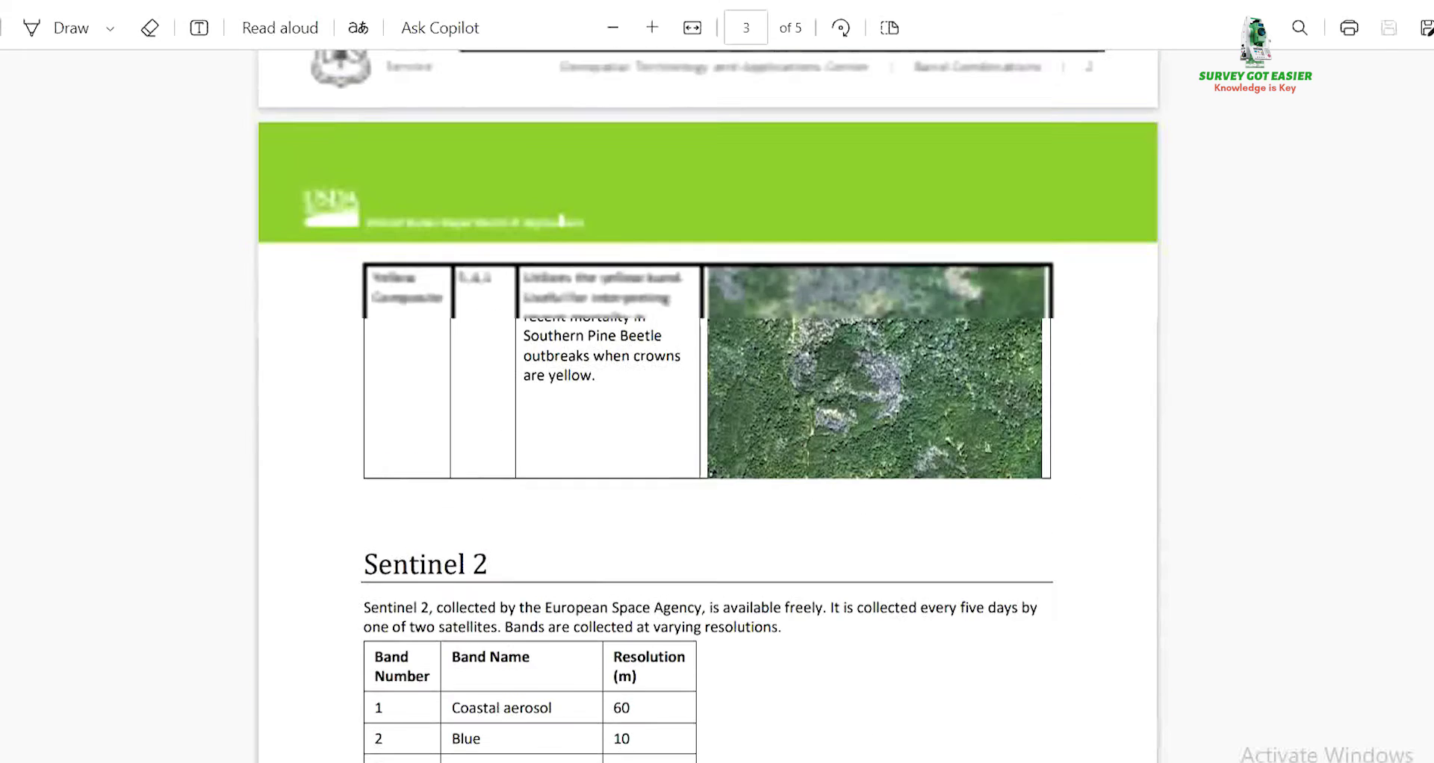
scroll(708, 407, up, 1)
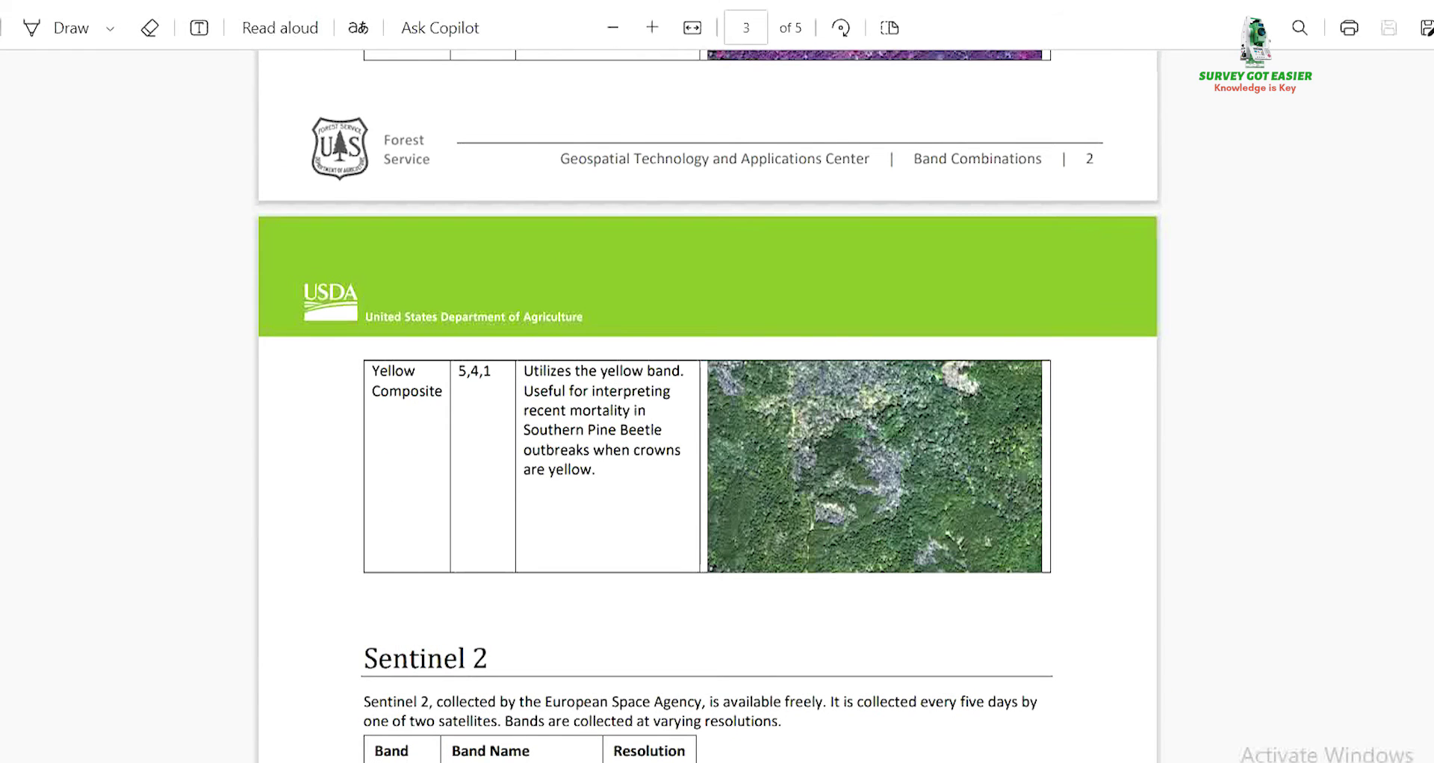
Step: Switch to the phone's browser, search Google for "usgs" and open the EarthExplorer site
key(alt+Tab)
click(631, 161)
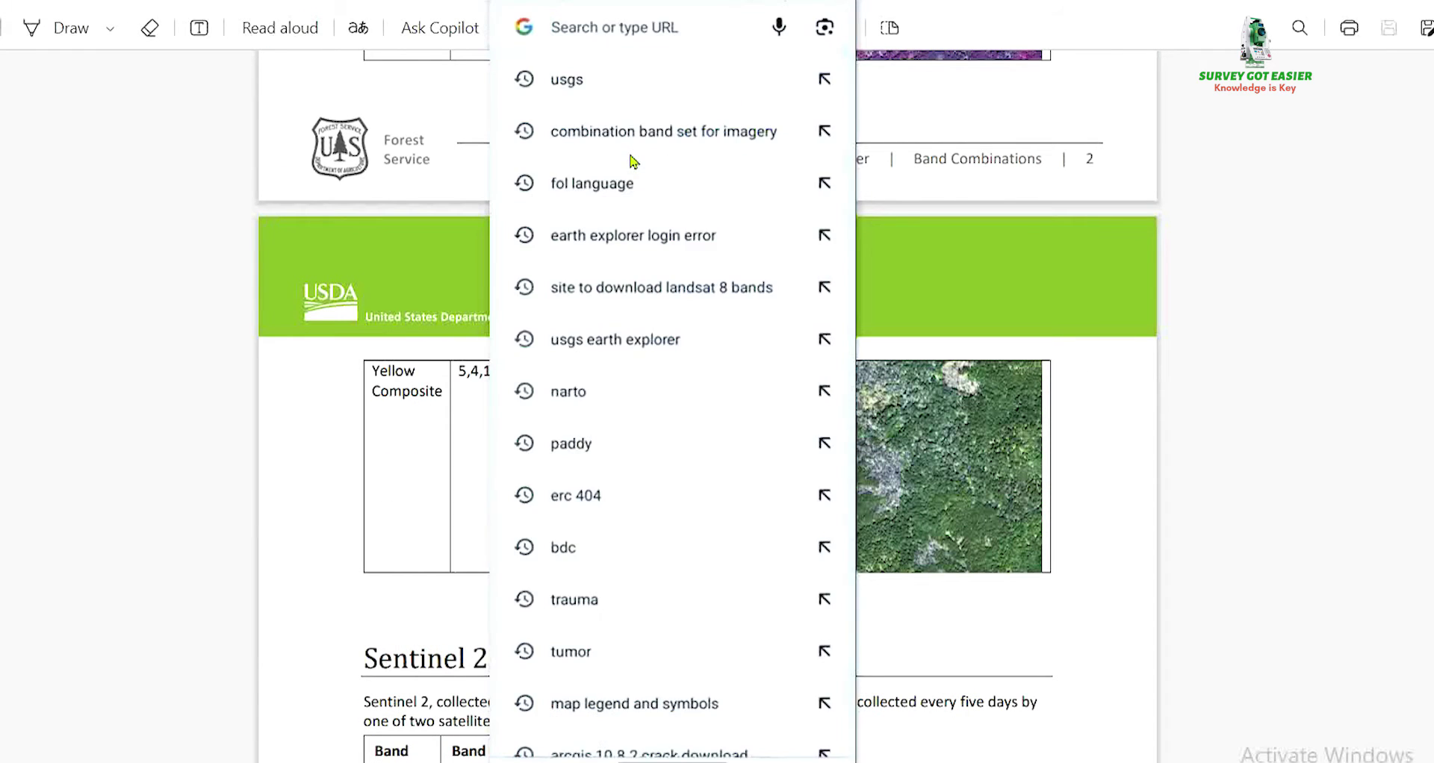
click(564, 80)
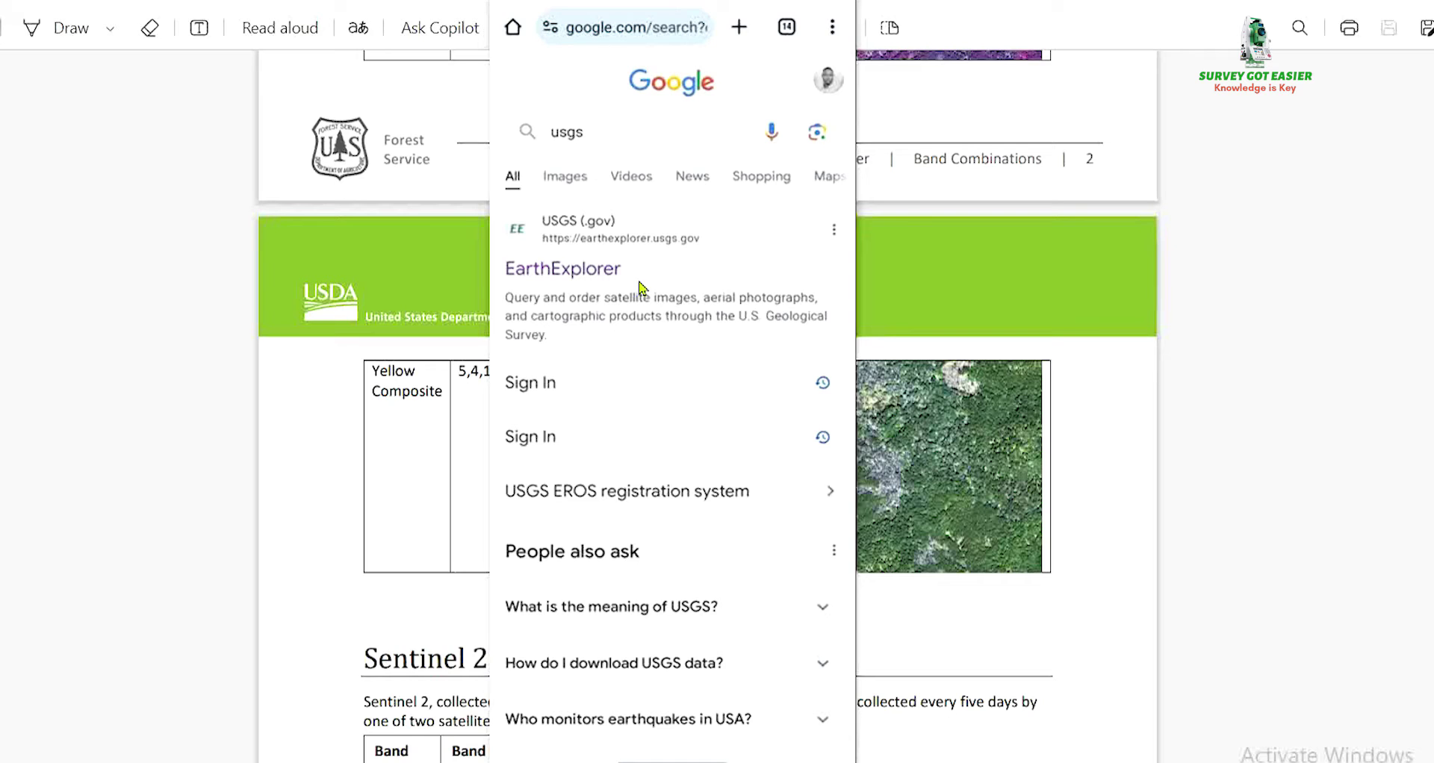
click(586, 274)
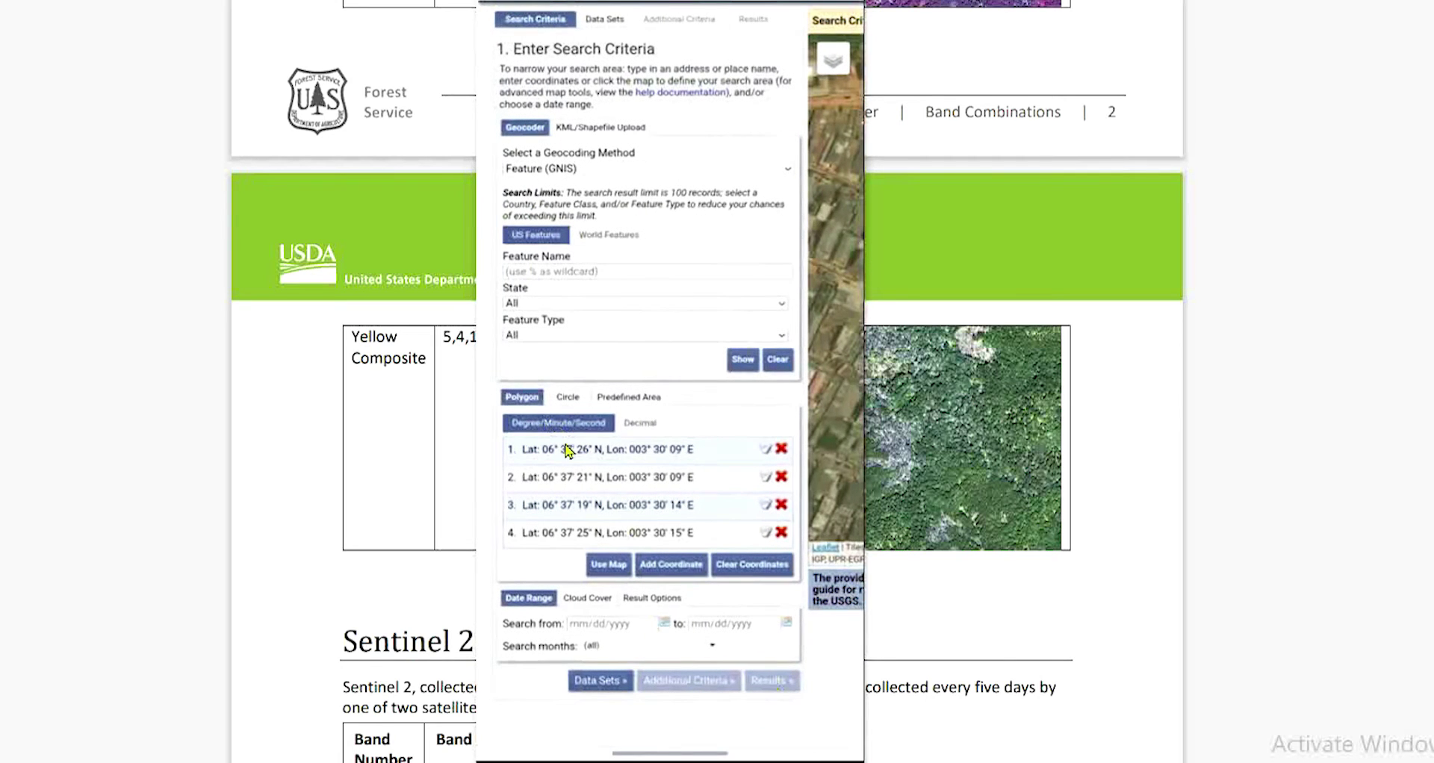
Step: Go on to the data set selection and choose Landsat 8-9 OLI/TIRS C2 L2 under Landsat Collection 2 Level-2
click(594, 682)
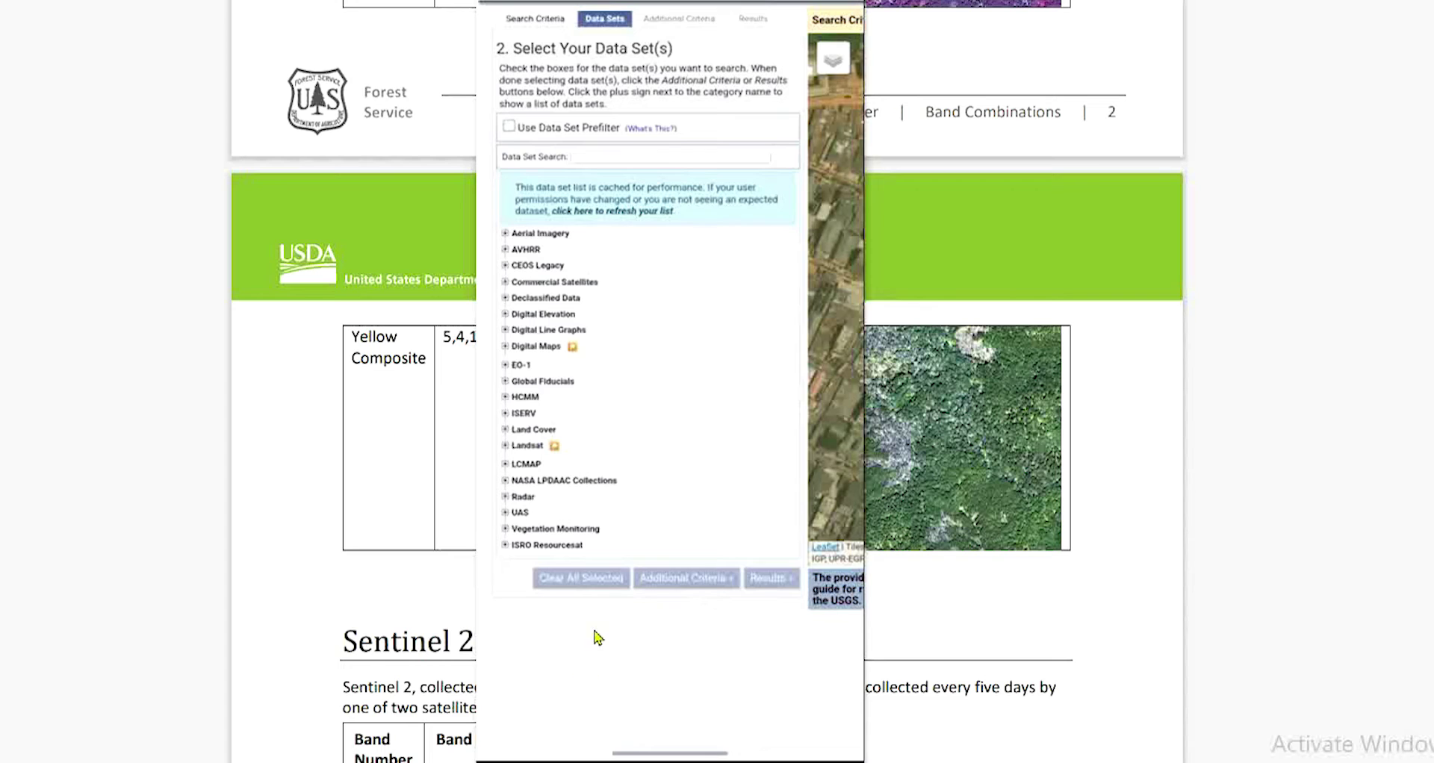
scroll(626, 659, up, 2)
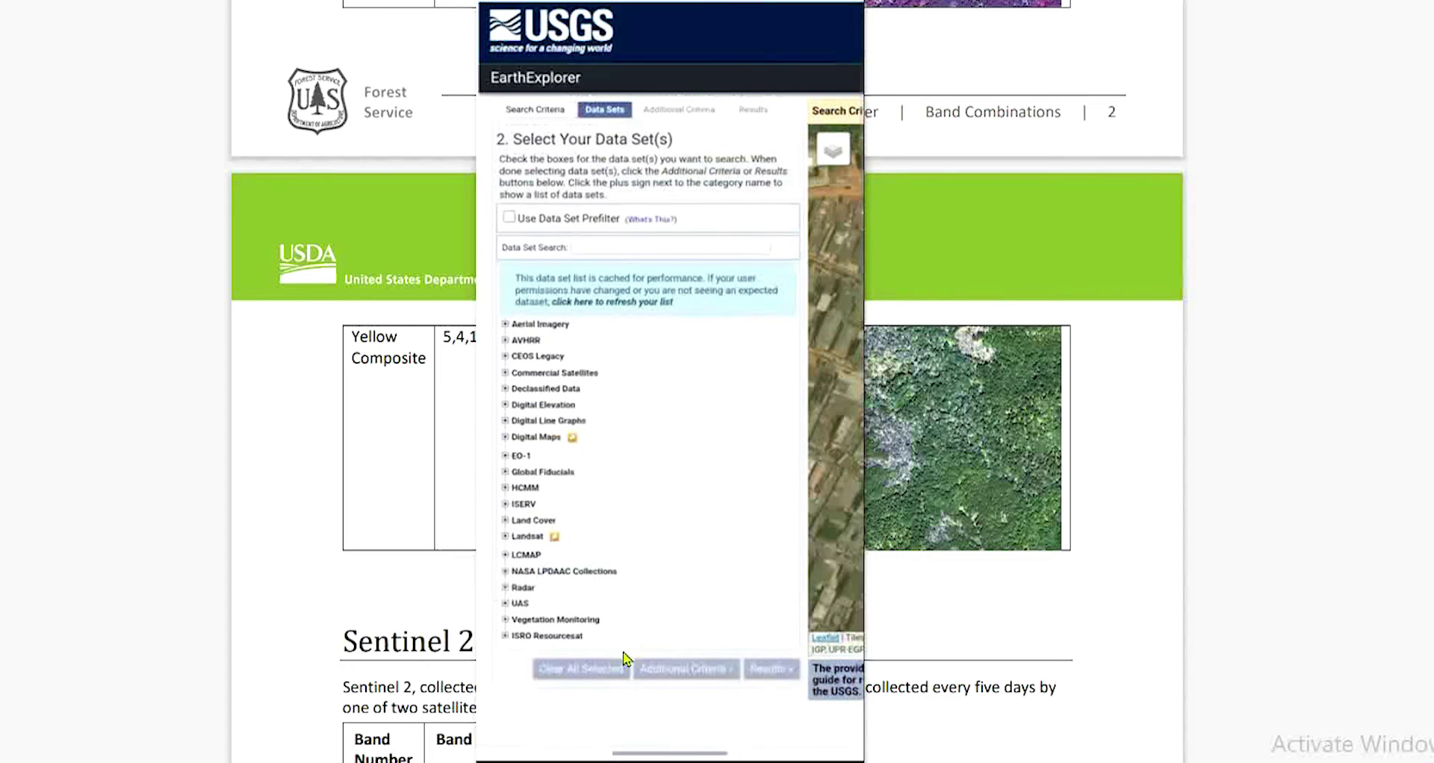
click(505, 445)
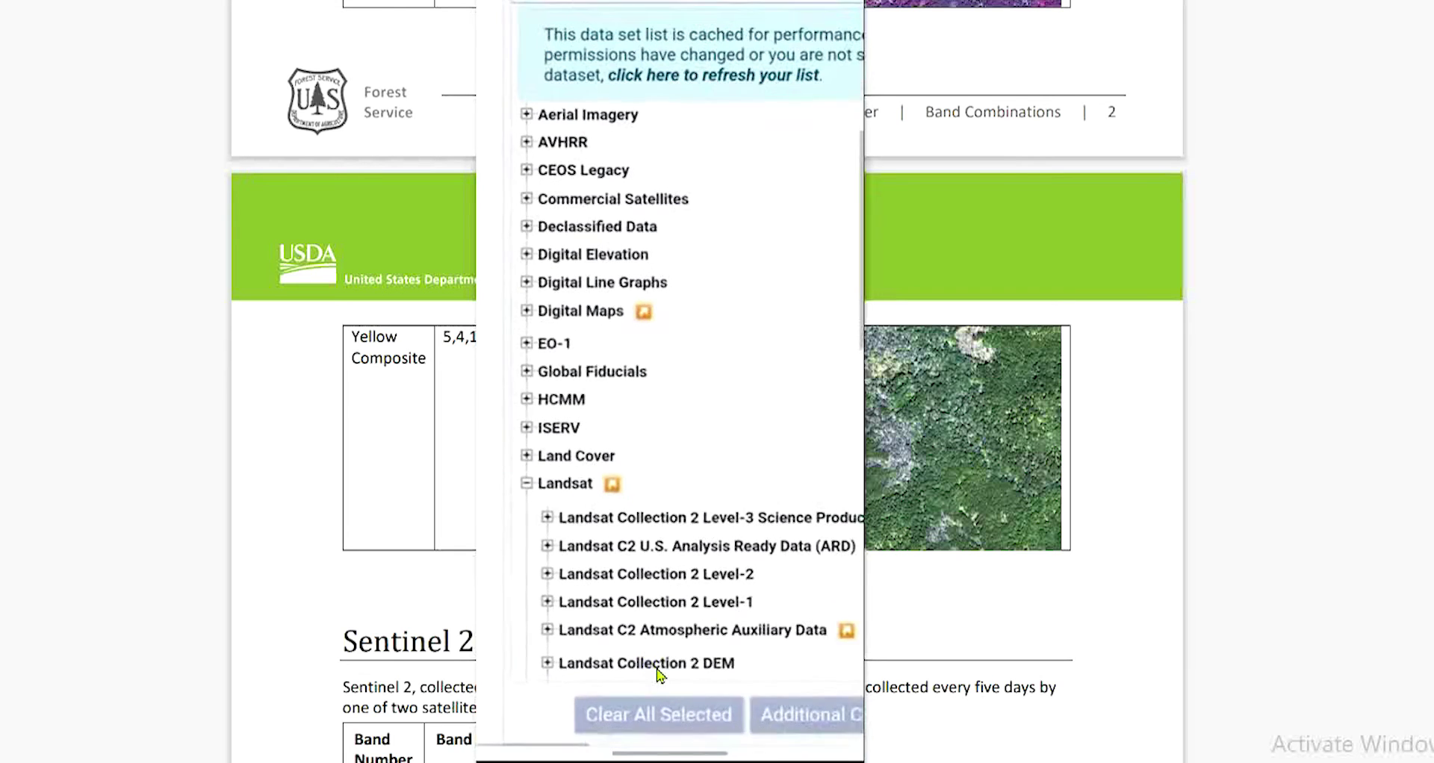
click(515, 572)
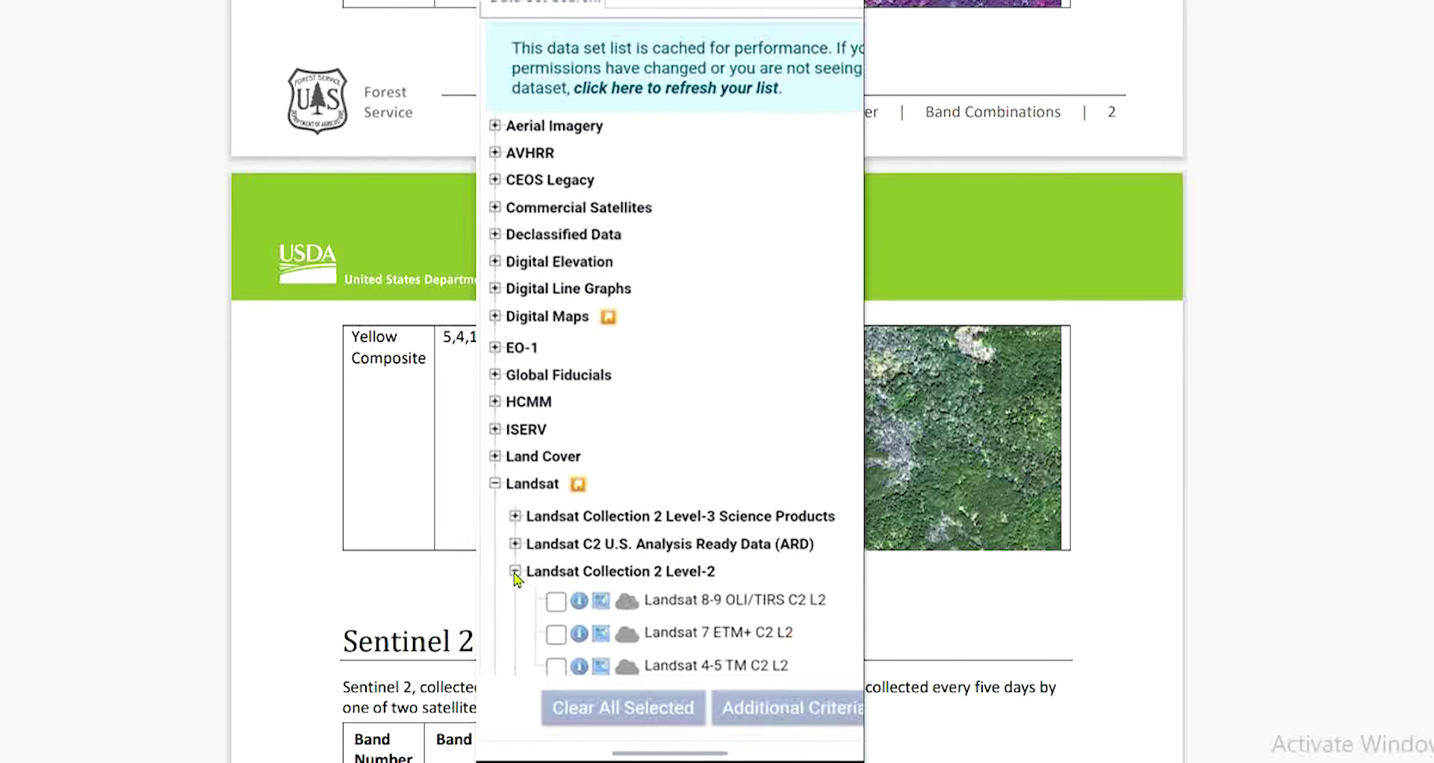
click(557, 602)
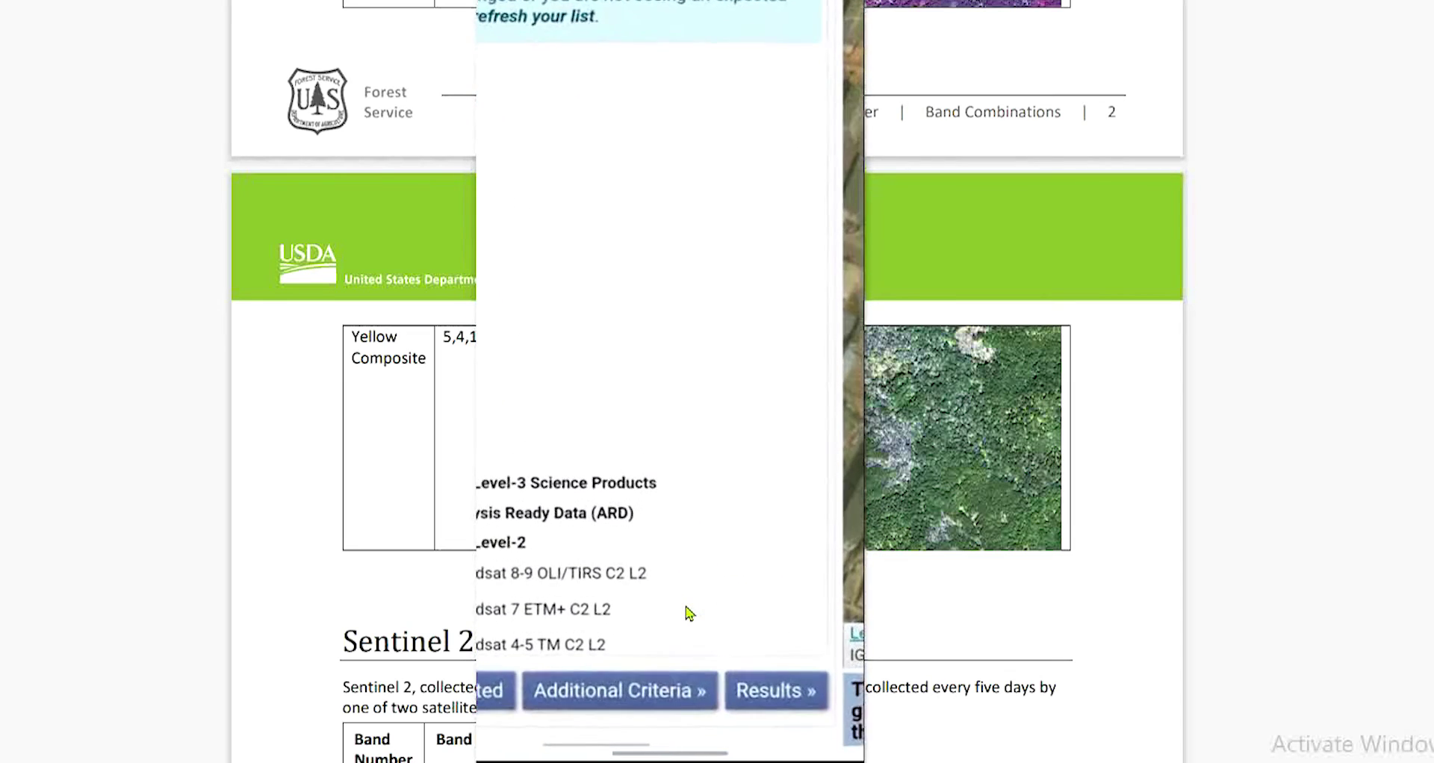
Step: Run the search for the chosen data set and show the footprint of the LC09 scene acquired 2024/02/08
click(760, 699)
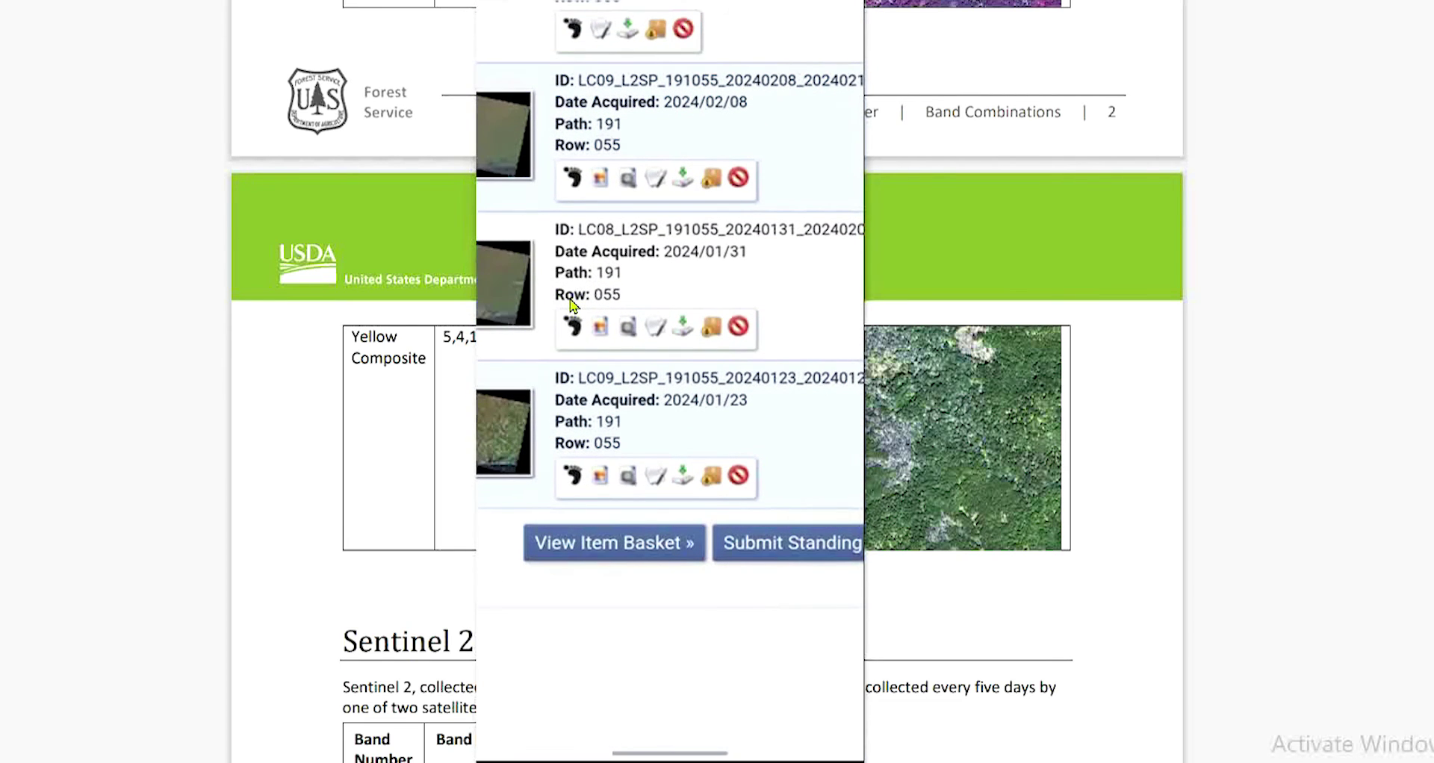
click(572, 180)
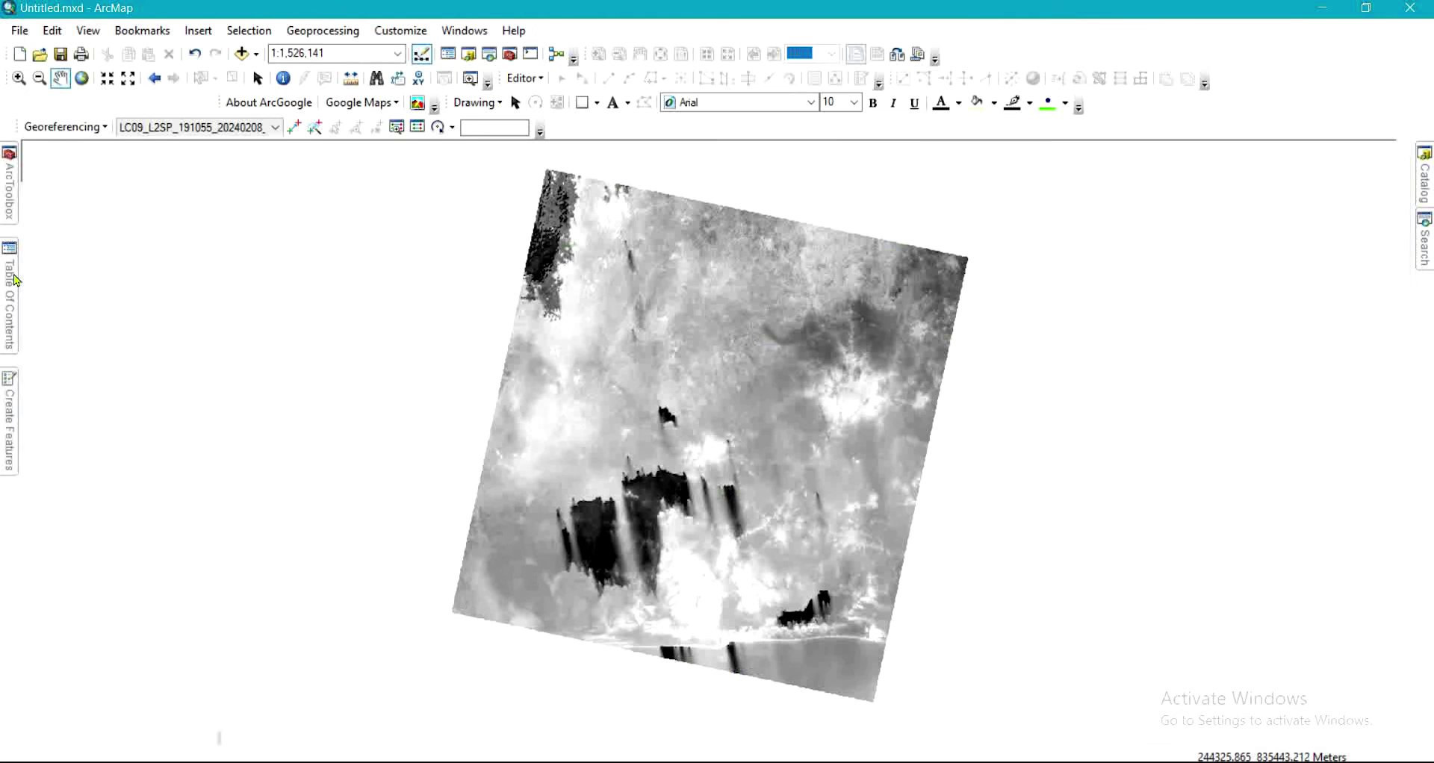
Step: Check the loaded Landsat band layers in ArcMap's table of contents and look over the image on the map
mouse_move(16, 280)
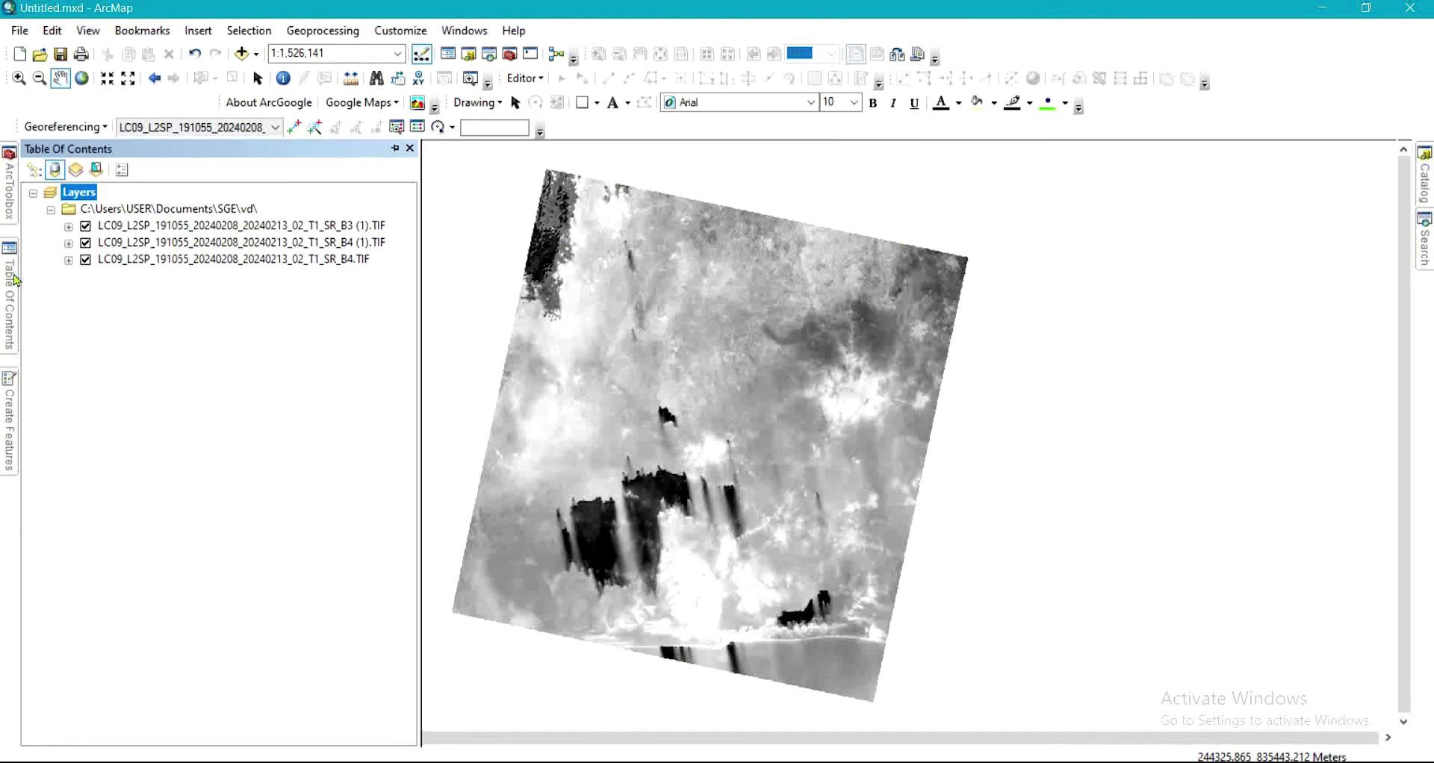
drag(582, 392, 592, 381)
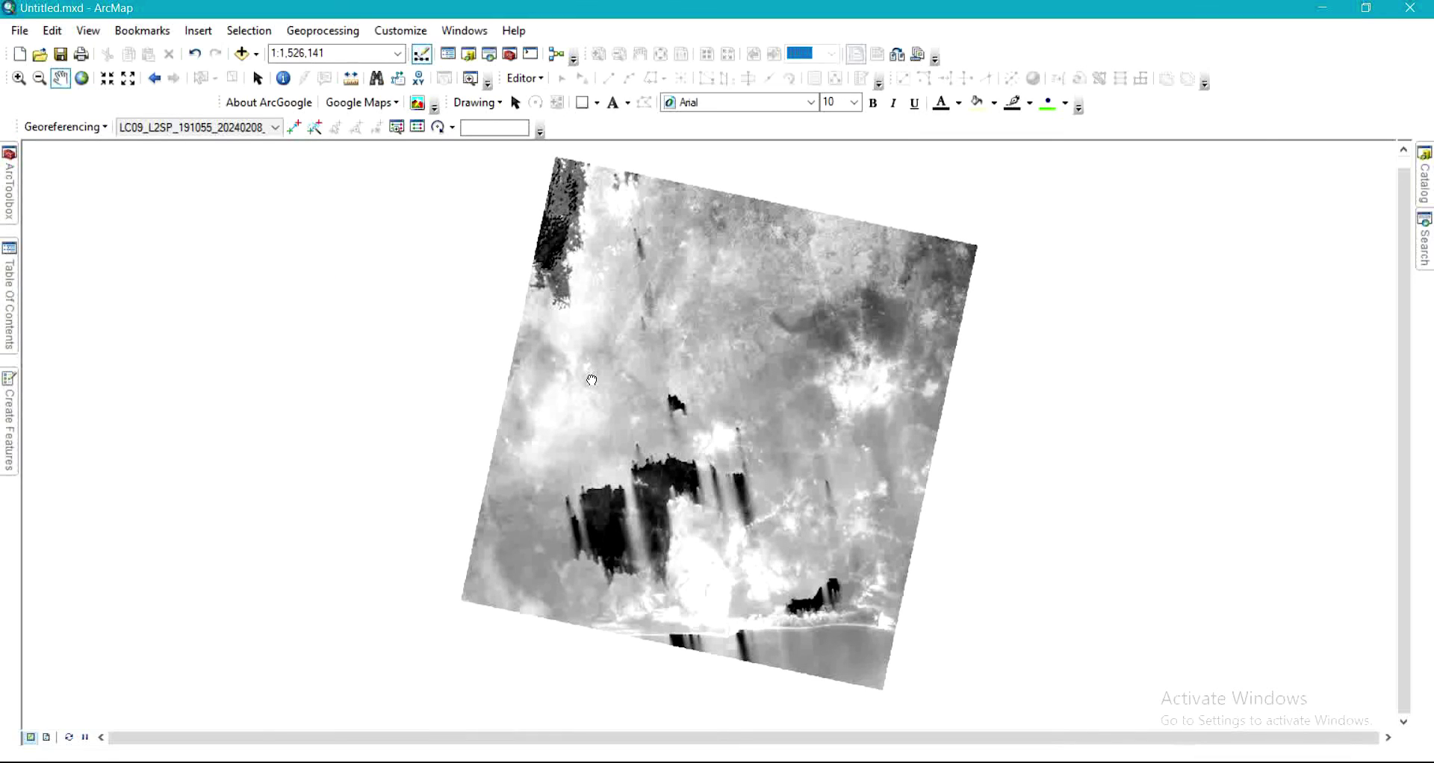